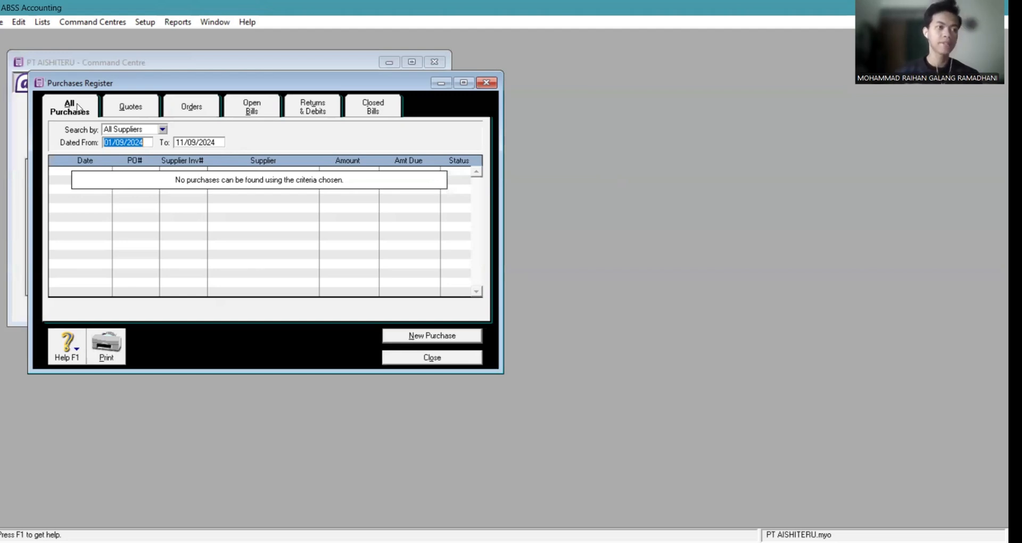
Look through the Purchases Register's quotes, orders, open bills, returns and debits, closed bills and all purchases.
{"action": "left_click", "coordinate": [139, 108]}
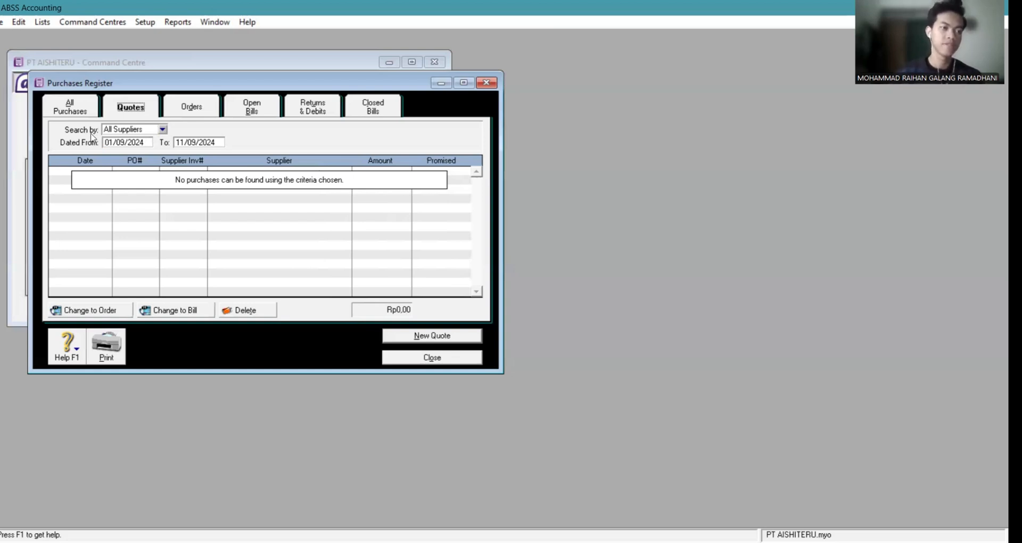
{"action": "left_click", "coordinate": [198, 105]}
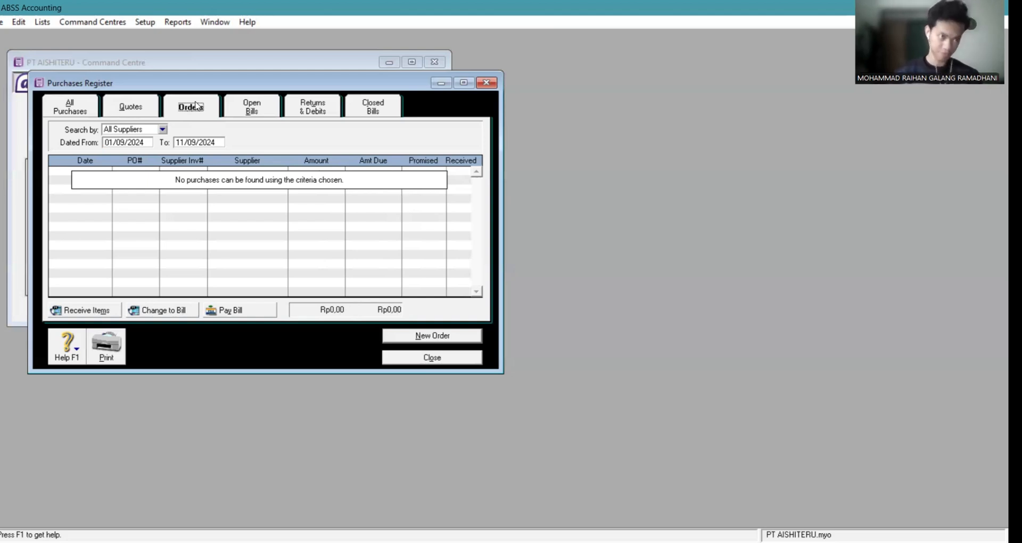
{"action": "left_click", "coordinate": [258, 113]}
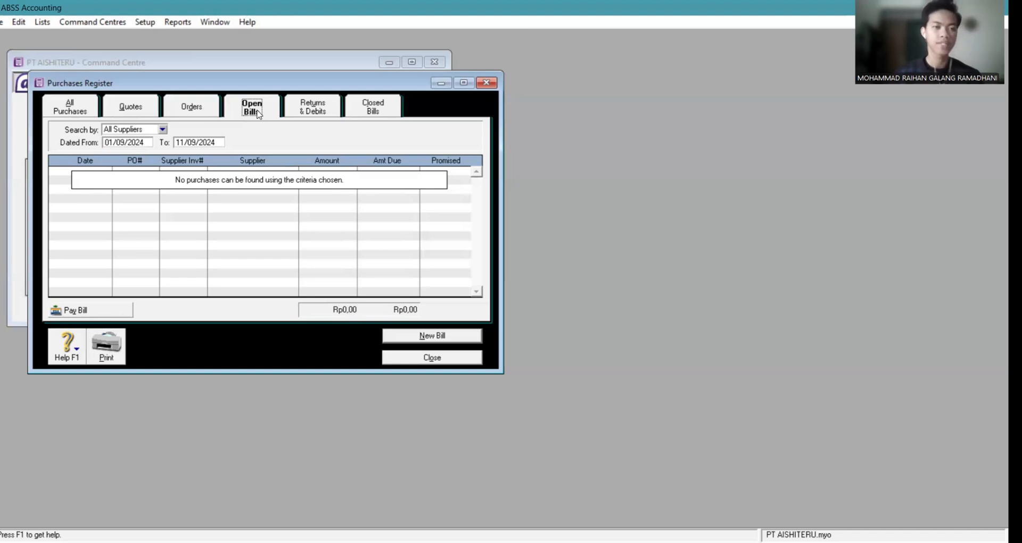
{"action": "left_click", "coordinate": [320, 111]}
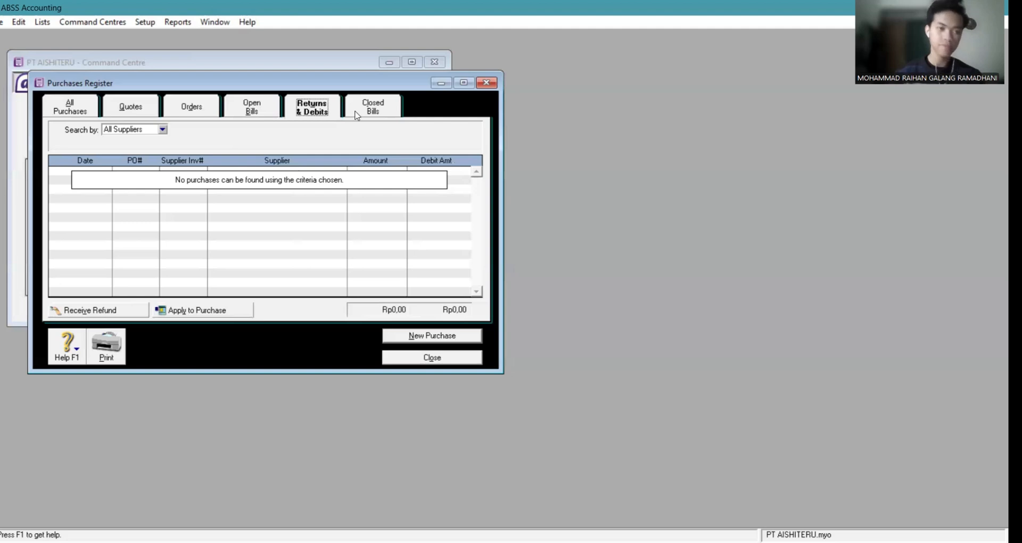
{"action": "left_click", "coordinate": [382, 110]}
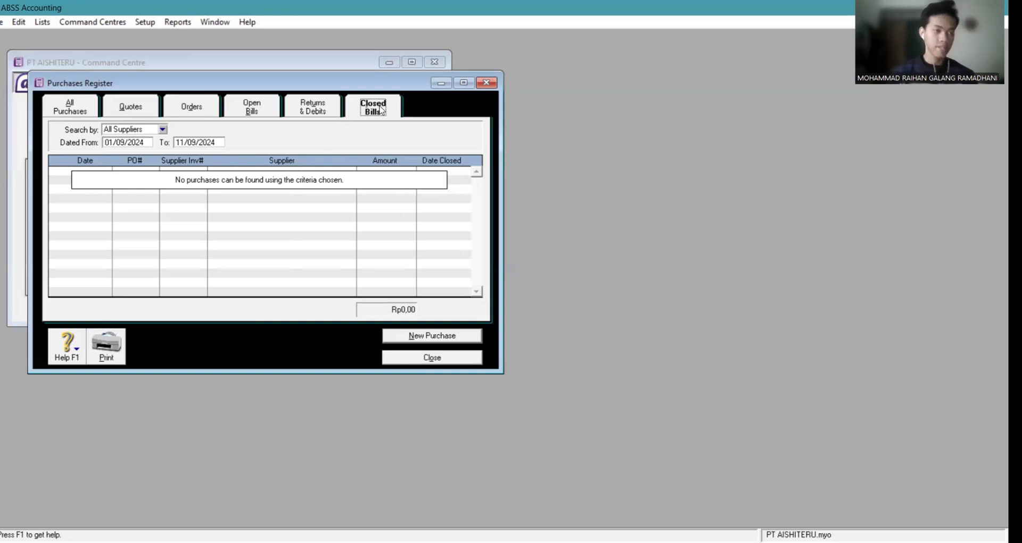
{"action": "left_click", "coordinate": [61, 109]}
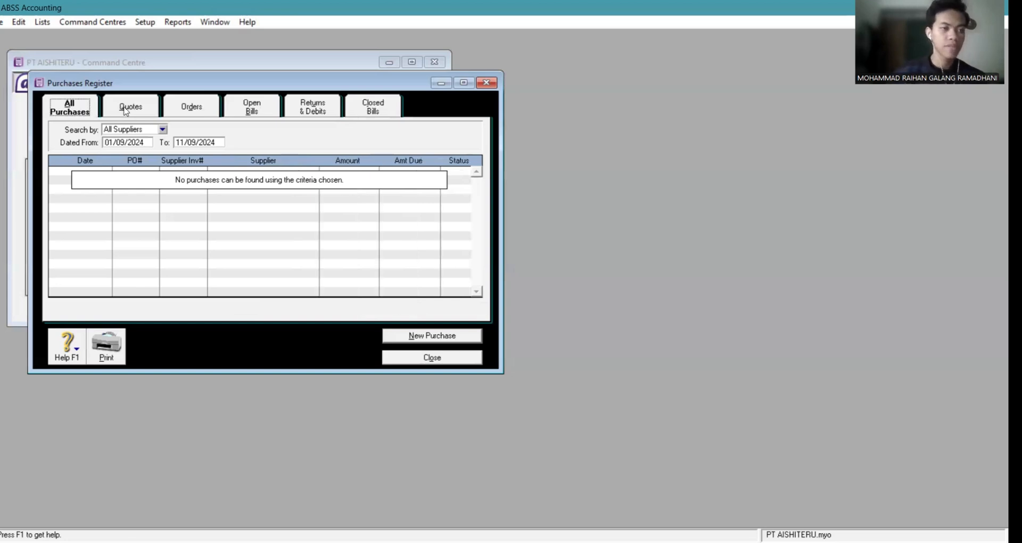
{"action": "left_click", "coordinate": [126, 110]}
{"action": "left_click", "coordinate": [186, 108]}
{"action": "left_click", "coordinate": [248, 108]}
{"action": "left_click", "coordinate": [320, 108]}
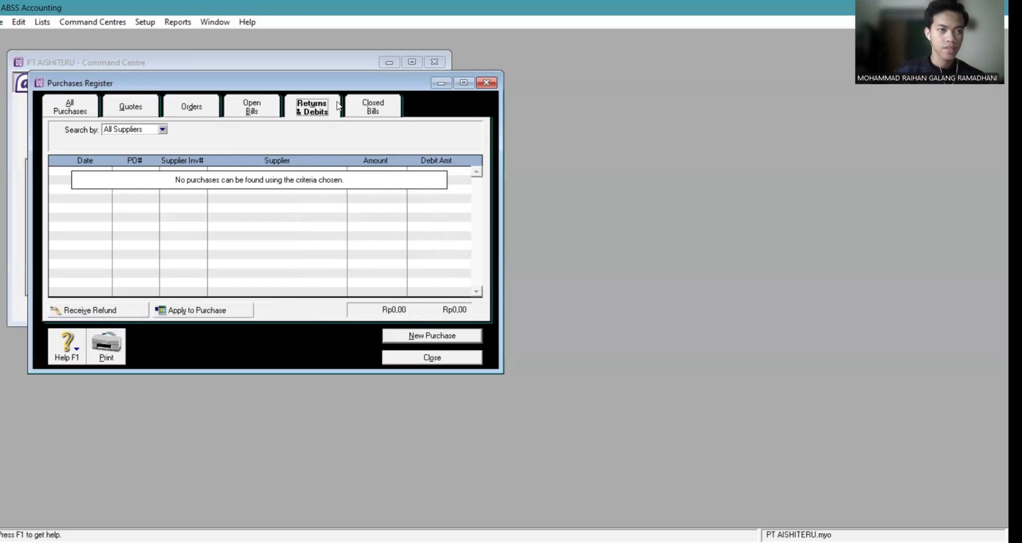
{"action": "left_click", "coordinate": [372, 107]}
{"action": "left_click", "coordinate": [73, 107]}
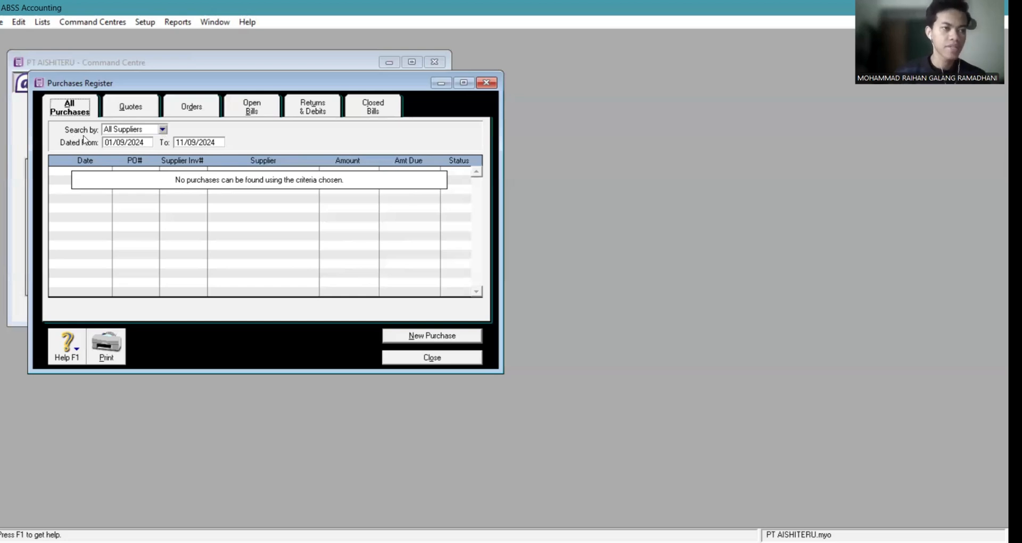
Filter all purchases in the register by the supplier CV. MERBABU and close the register.
{"action": "left_click", "coordinate": [162, 130]}
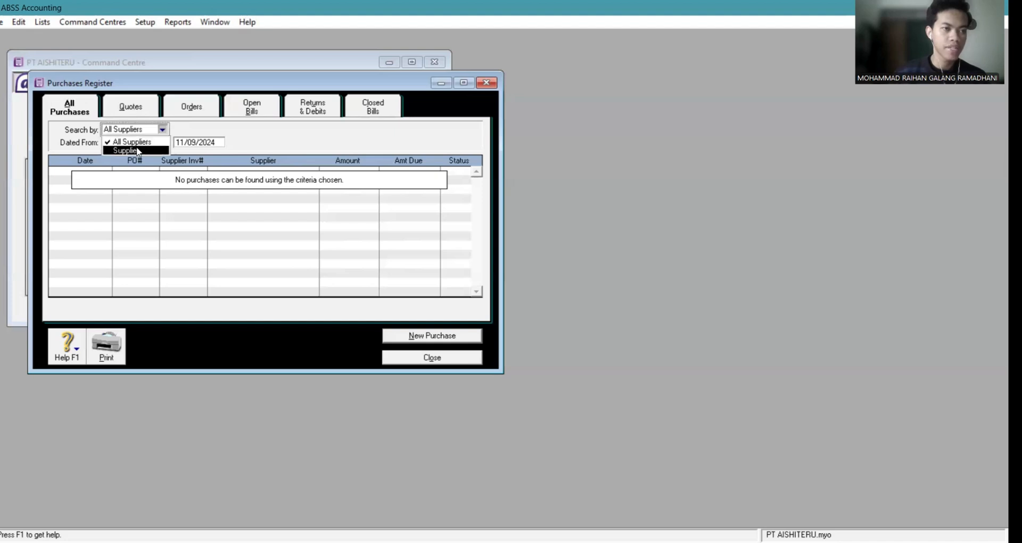
{"action": "left_click", "coordinate": [137, 150]}
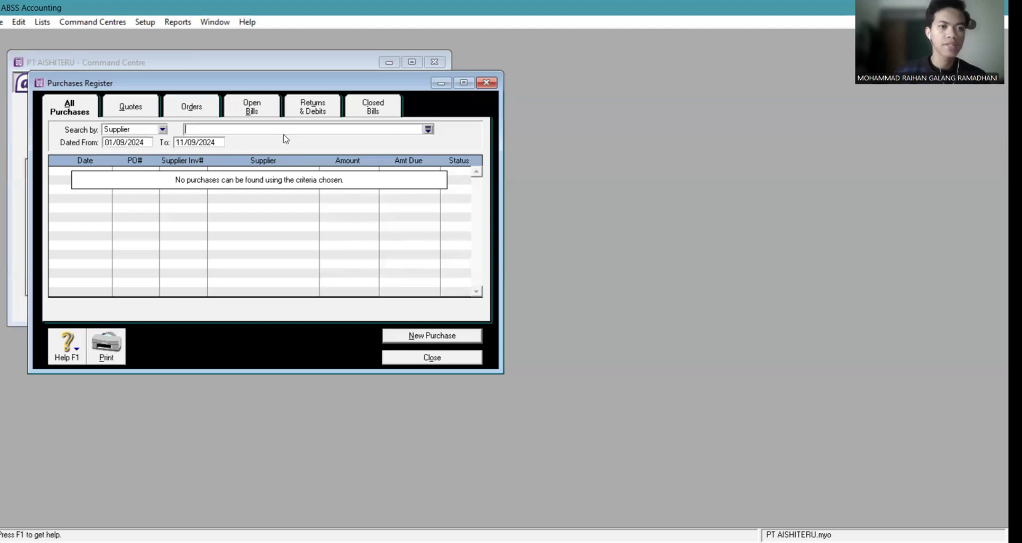
{"action": "left_click", "coordinate": [428, 130]}
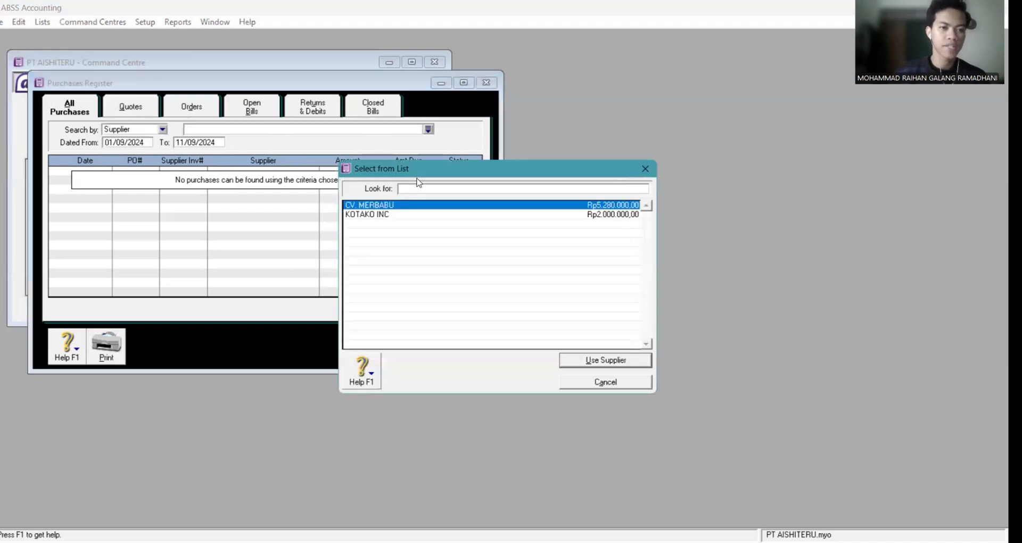
{"action": "left_click", "coordinate": [375, 207]}
{"action": "left_click", "coordinate": [592, 361]}
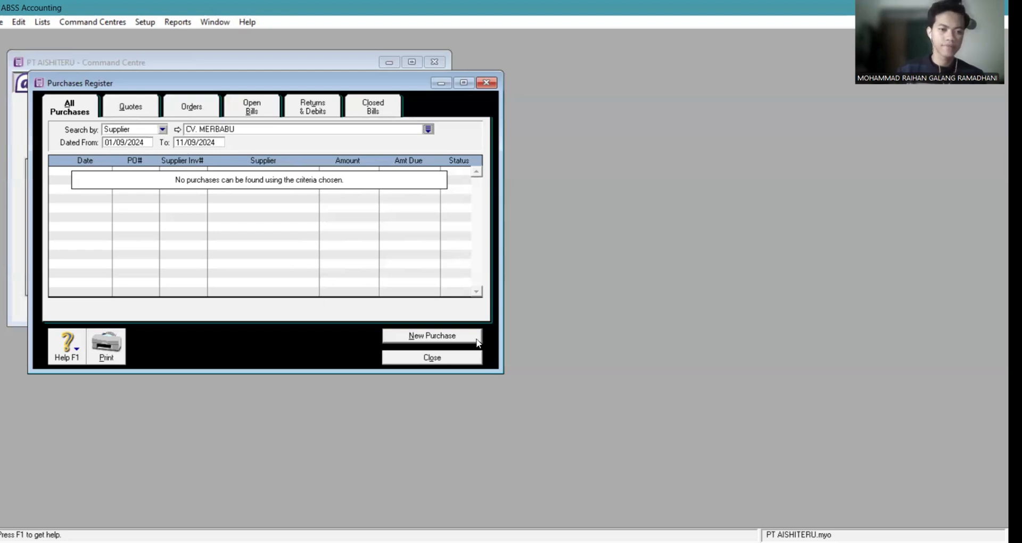
{"action": "left_click", "coordinate": [456, 358]}
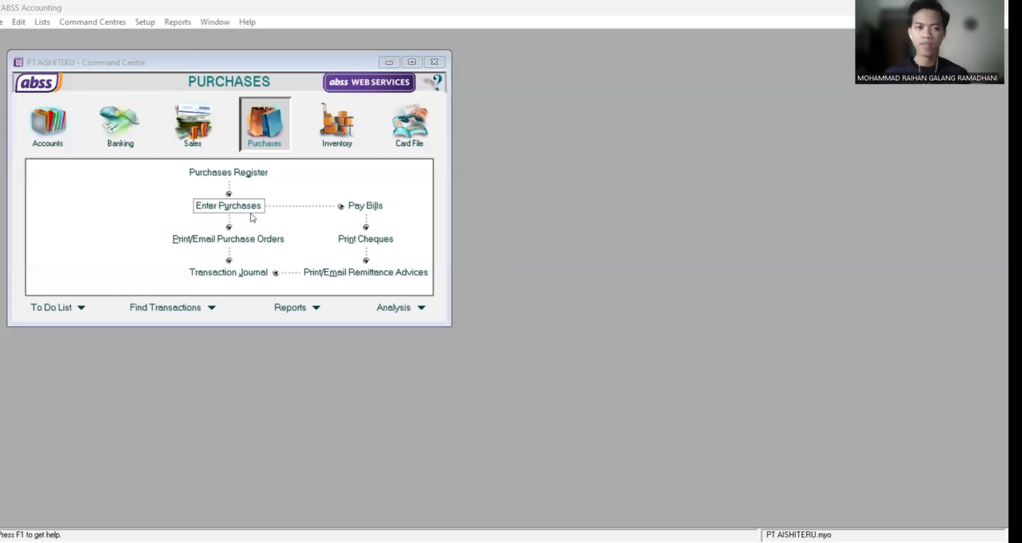
Examine the quote, order, receive items and bill forms of a new purchase entry, and cancel the entry.
{"action": "left_click", "coordinate": [205, 207]}
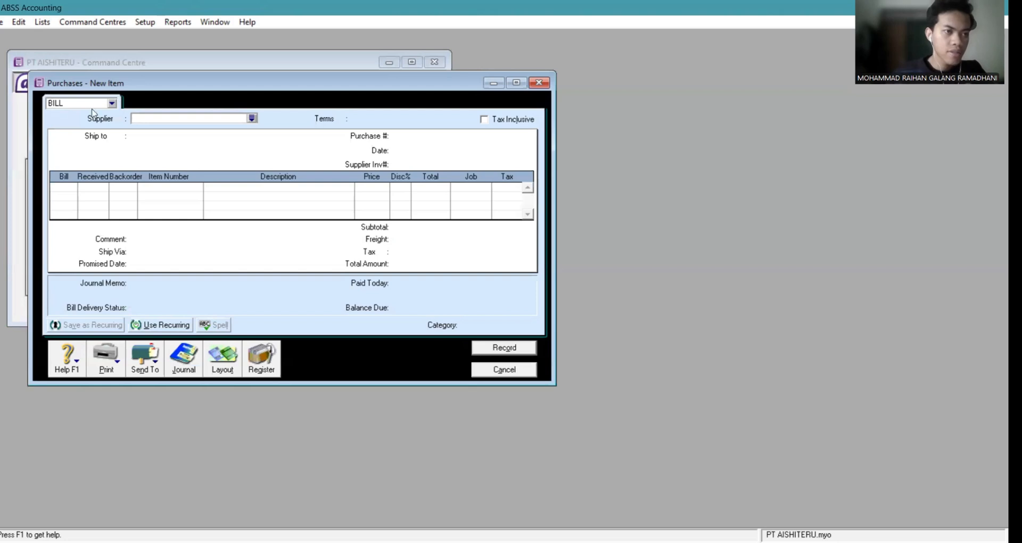
{"action": "left_click", "coordinate": [112, 103]}
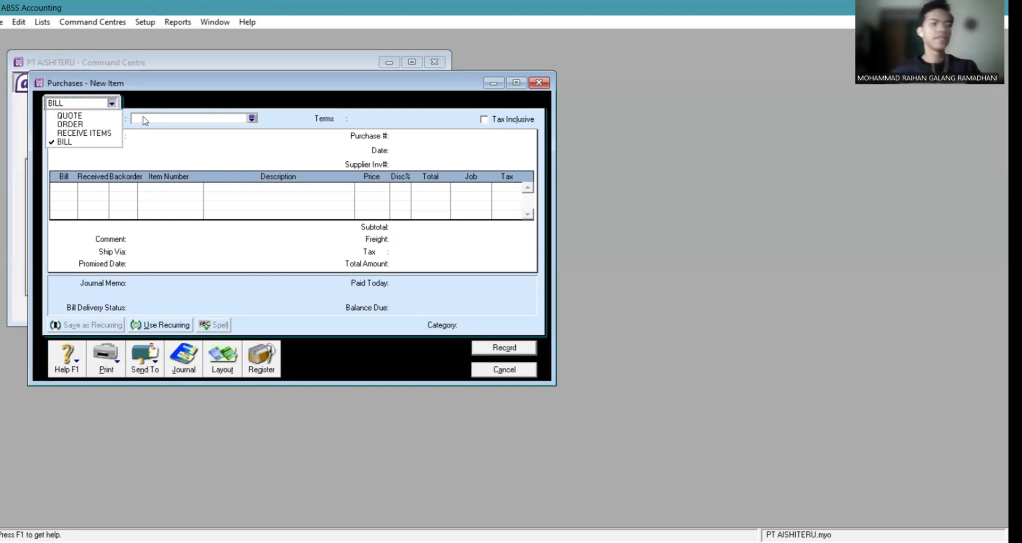
{"action": "left_click", "coordinate": [90, 115]}
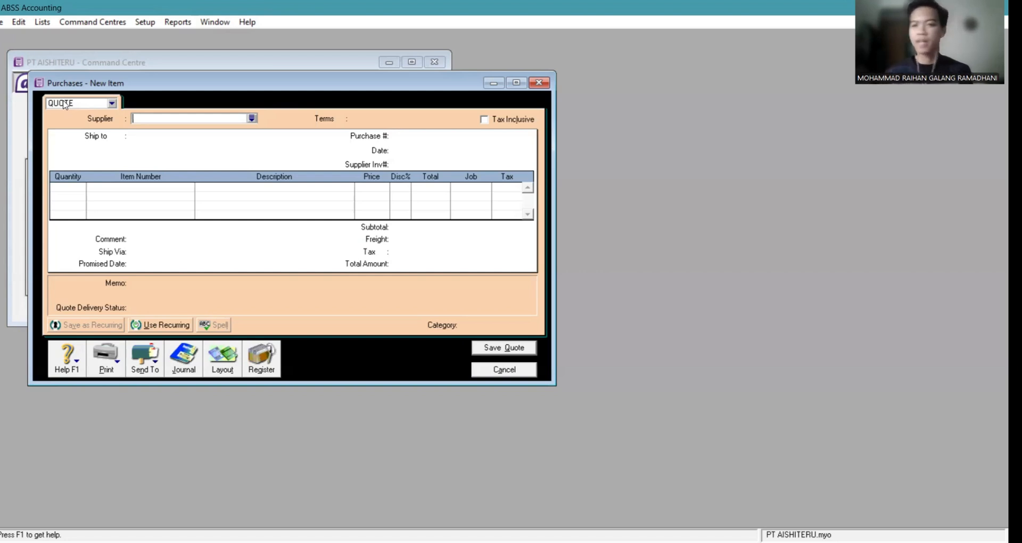
{"action": "left_click", "coordinate": [117, 103]}
{"action": "left_click", "coordinate": [97, 129]}
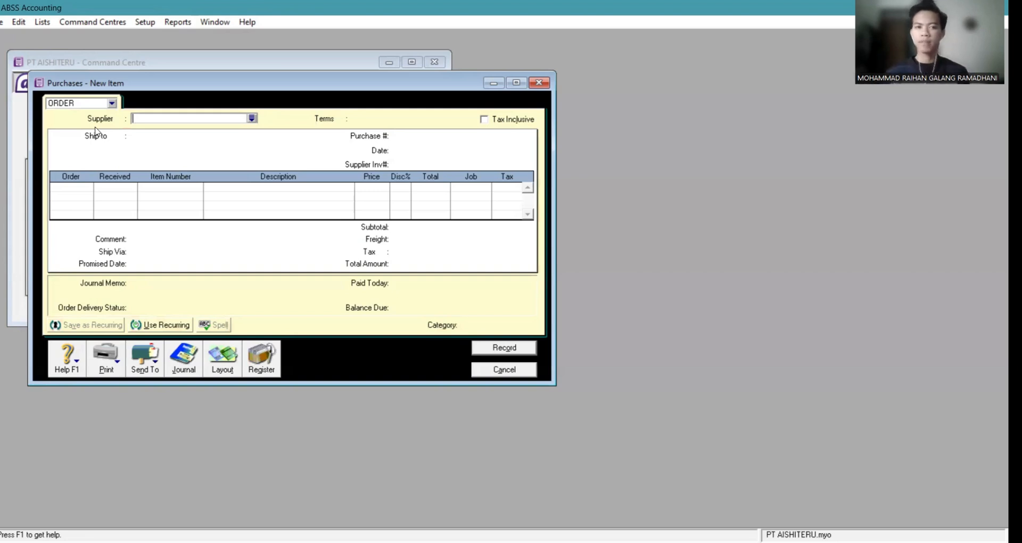
{"action": "left_click", "coordinate": [113, 103]}
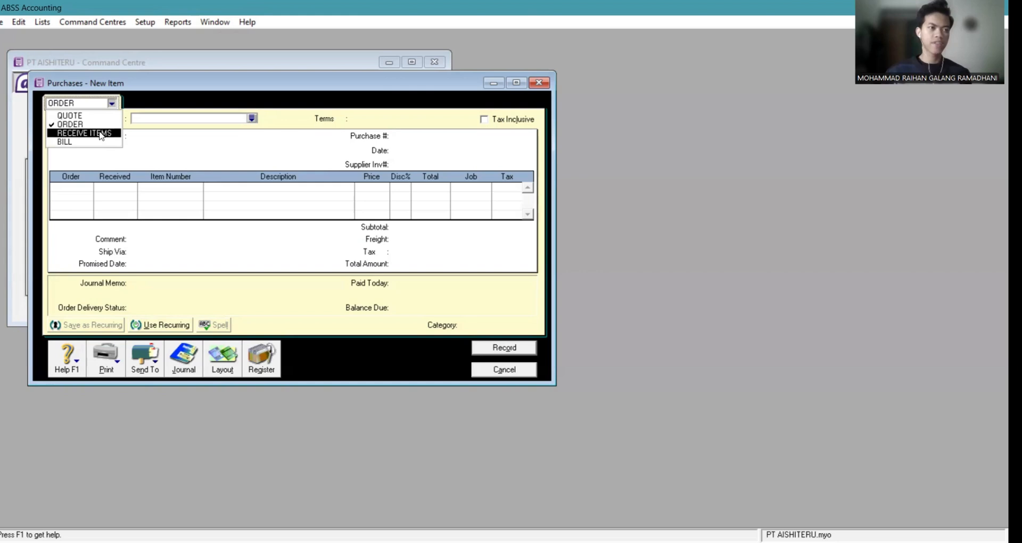
{"action": "left_click", "coordinate": [101, 134]}
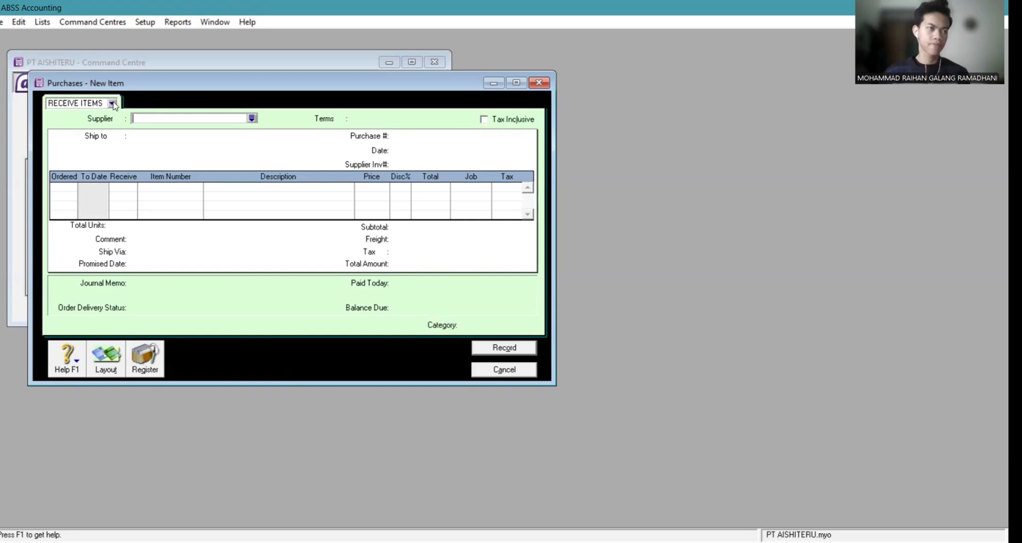
{"action": "left_click", "coordinate": [113, 105]}
{"action": "left_click", "coordinate": [85, 141]}
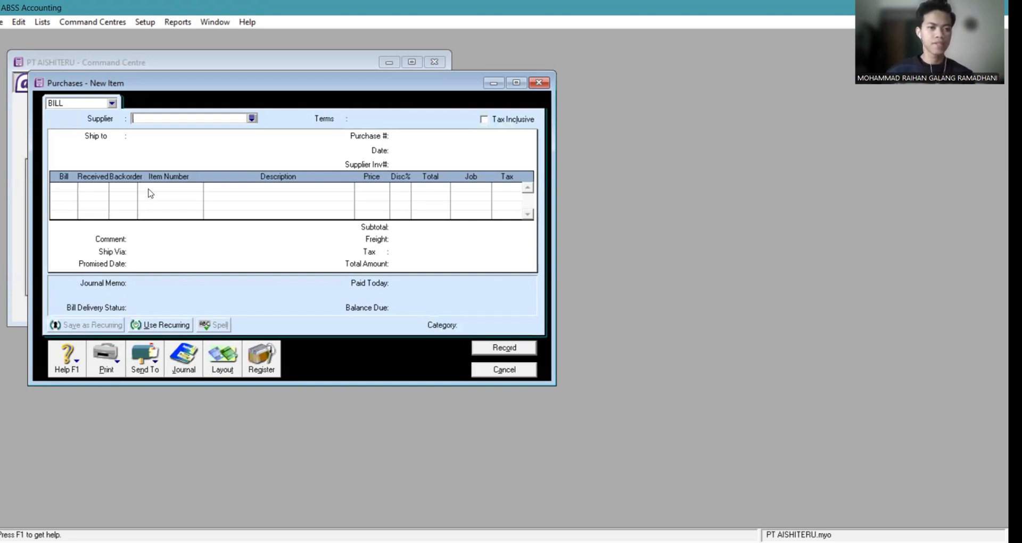
{"action": "left_click", "coordinate": [504, 370]}
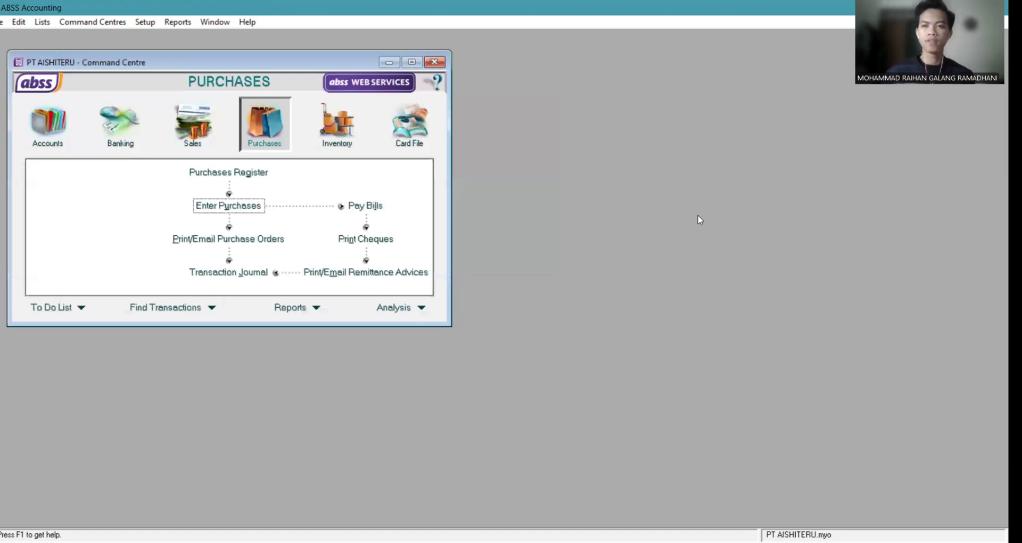
Review the purchase entries dated 01/01/2014 to 11/09/2024 in the Transaction Journal.
{"action": "key", "text": "alt+Tab"}
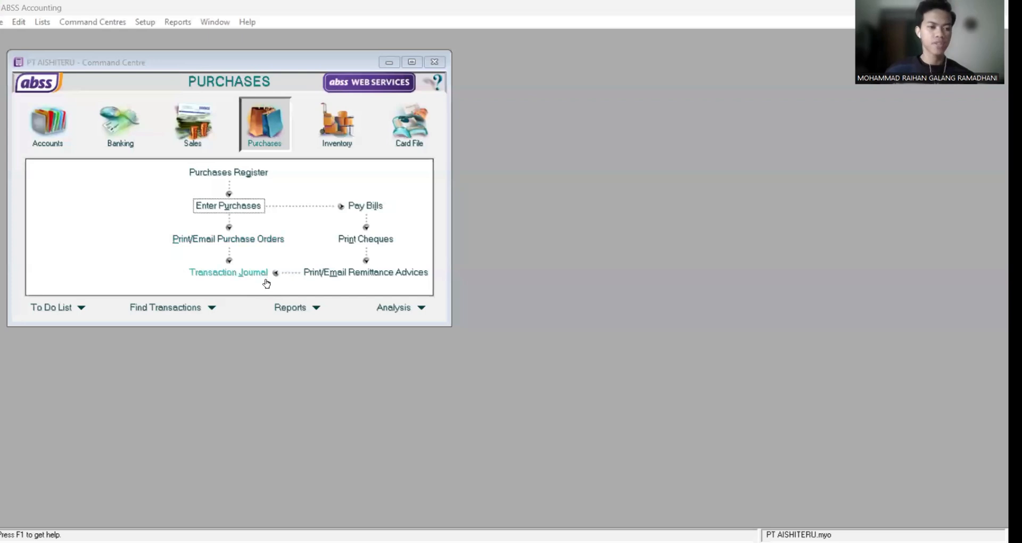
{"action": "left_click", "coordinate": [236, 277]}
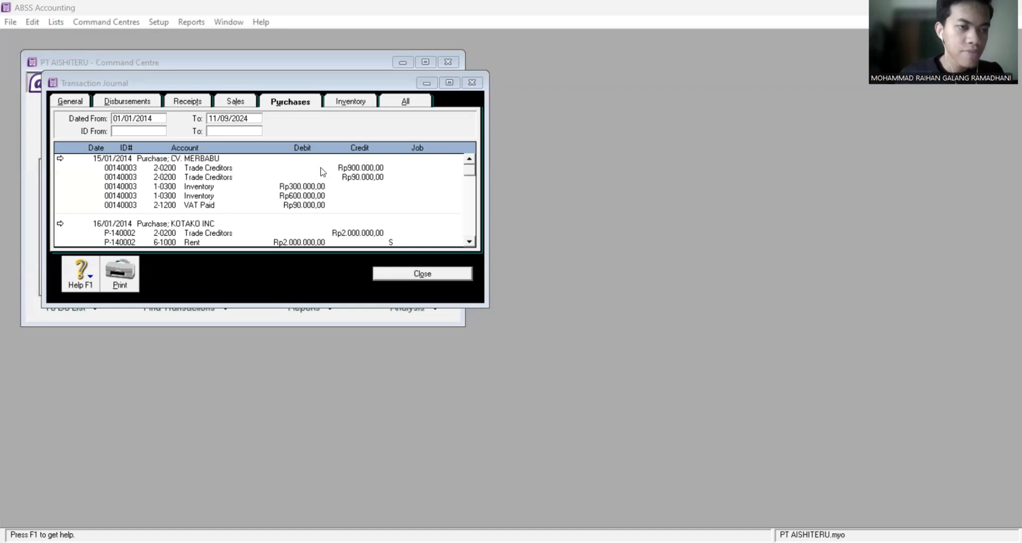
{"action": "scroll", "coordinate": [27, 226], "scroll_direction": "down", "scroll_amount": 1}
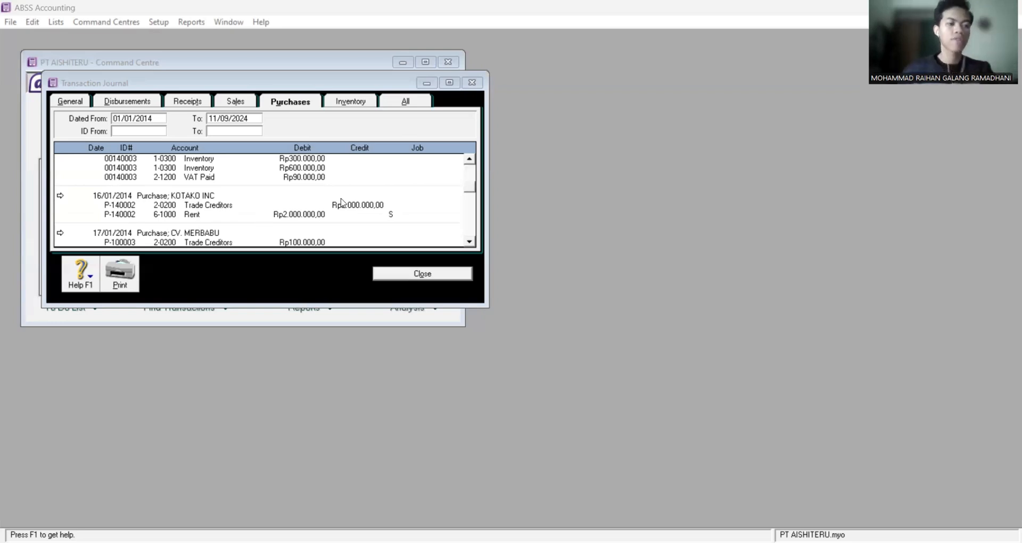
{"action": "scroll", "coordinate": [341, 202], "scroll_direction": "down", "scroll_amount": 2}
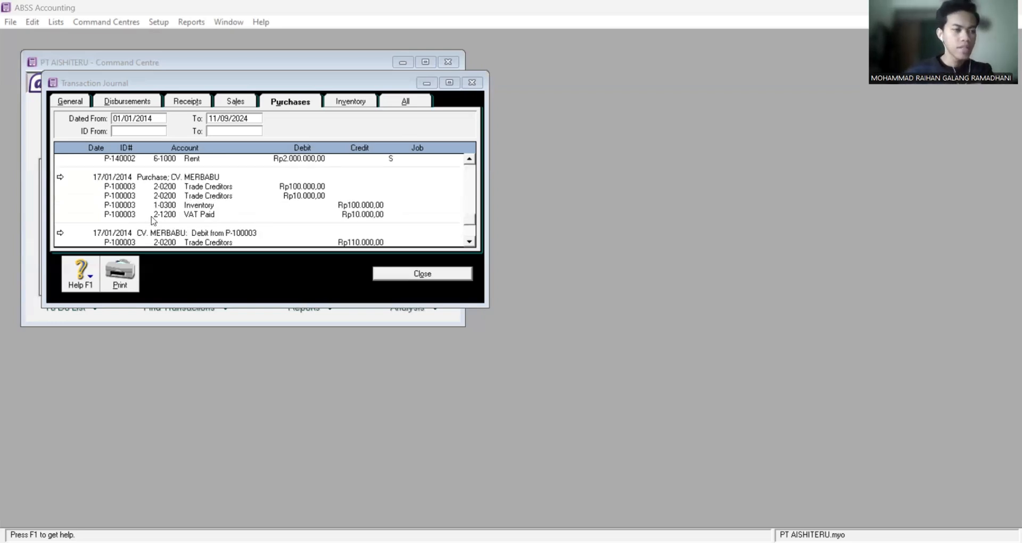
{"action": "scroll", "coordinate": [98, 181], "scroll_direction": "down", "scroll_amount": 1}
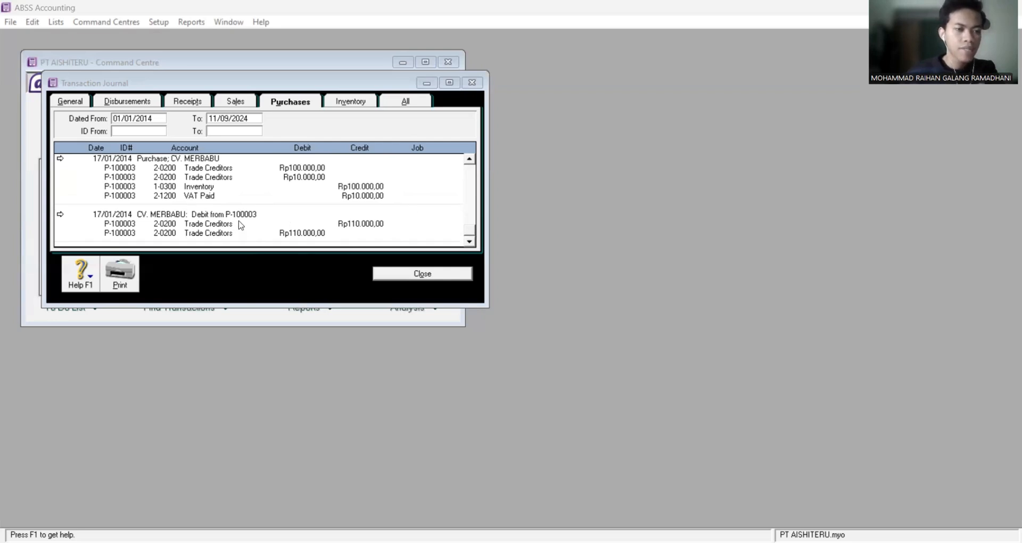
{"action": "scroll", "coordinate": [255, 220], "scroll_direction": "up", "scroll_amount": 5}
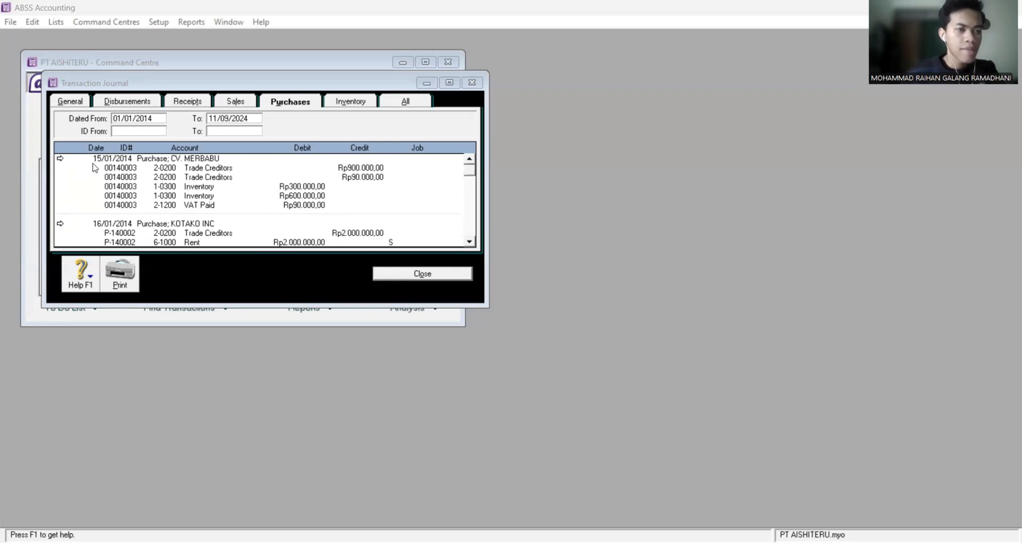
{"action": "scroll", "coordinate": [126, 157], "scroll_direction": "down", "scroll_amount": 2}
{"action": "scroll", "coordinate": [127, 158], "scroll_direction": "down", "scroll_amount": 2}
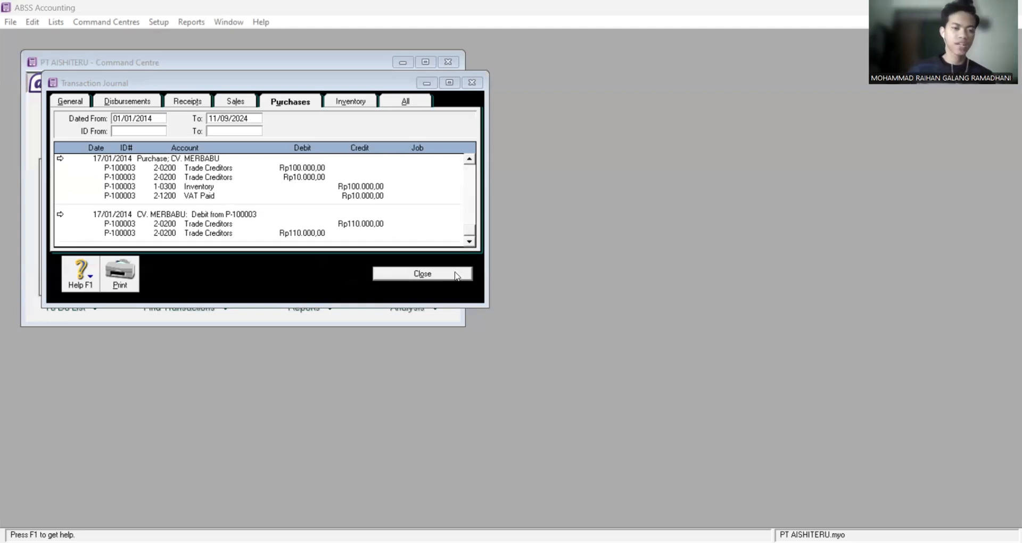
{"action": "left_click", "coordinate": [641, 183]}
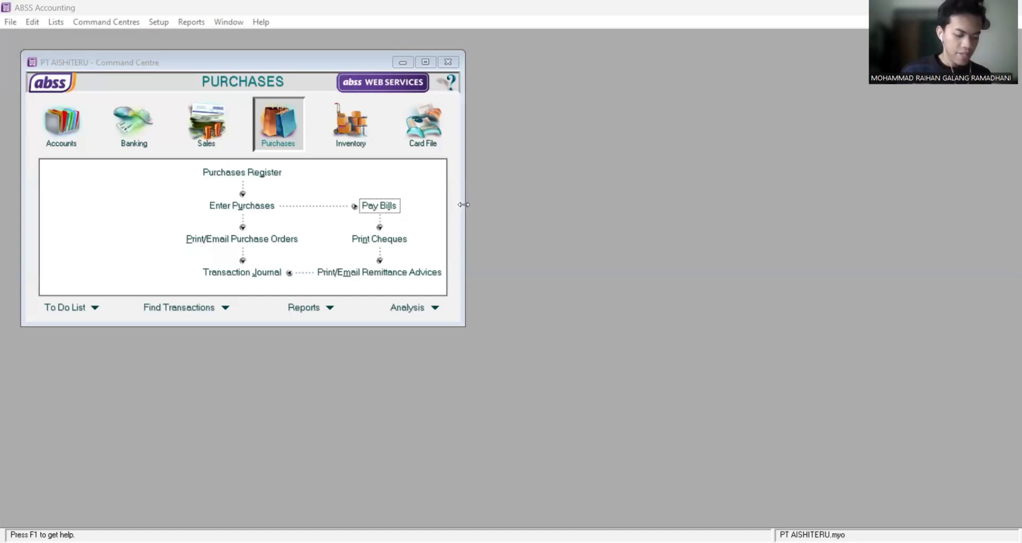
Start a bill payment to the supplier KOTAKO INC, paid from account 2-0100 Credit Card.
{"action": "left_click", "coordinate": [384, 210]}
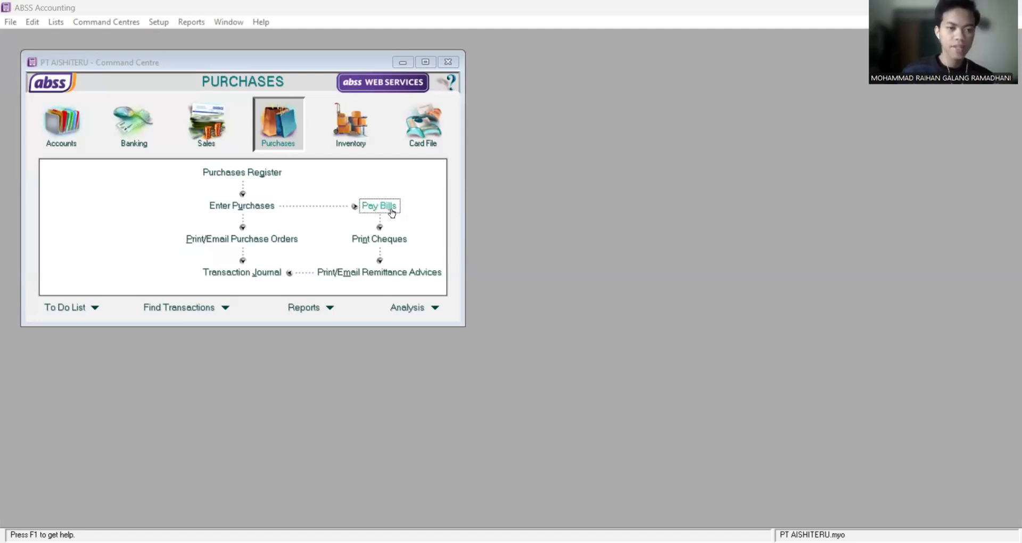
{"action": "left_click", "coordinate": [392, 212]}
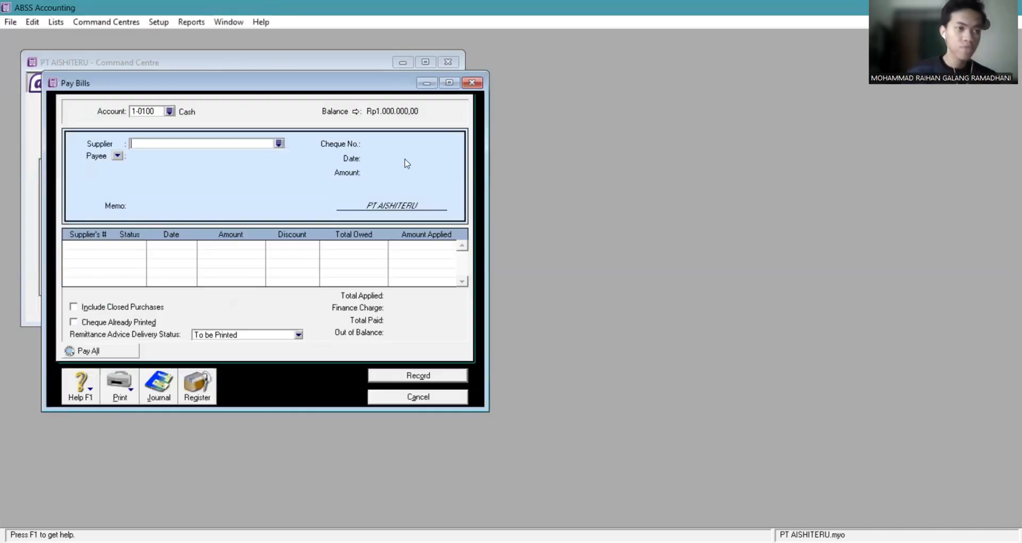
{"action": "left_click", "coordinate": [280, 144]}
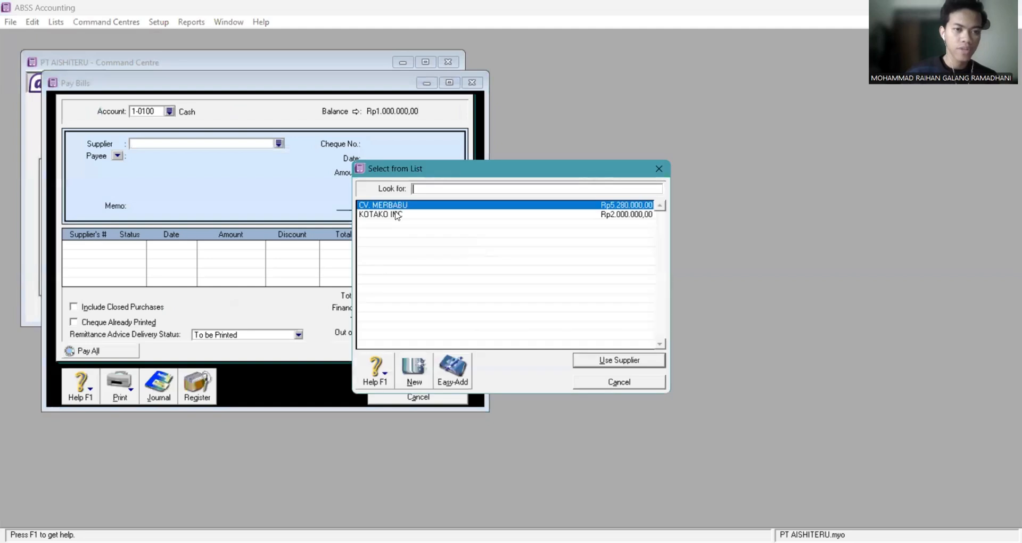
{"action": "left_click", "coordinate": [393, 214]}
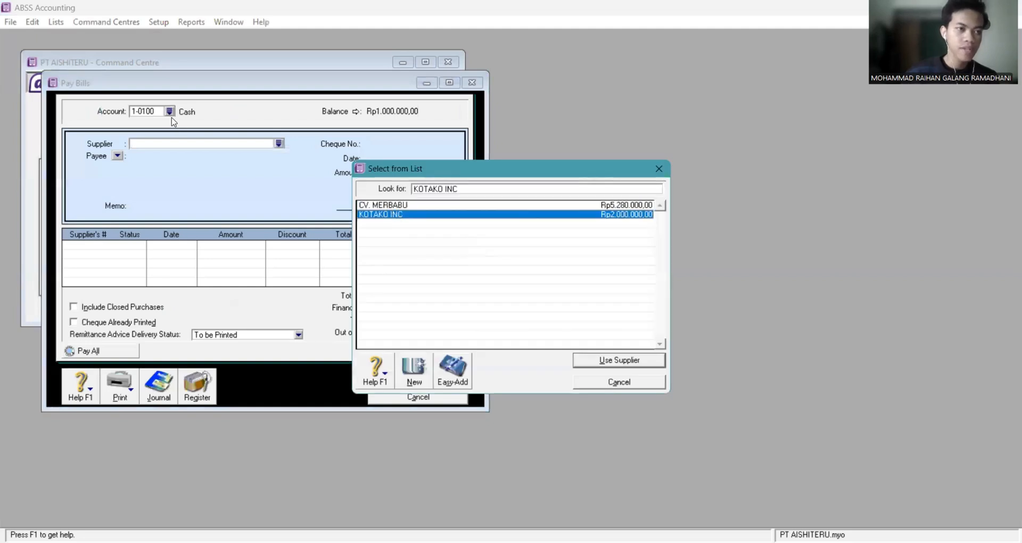
{"action": "key", "text": "Return"}
{"action": "left_click", "coordinate": [384, 225]}
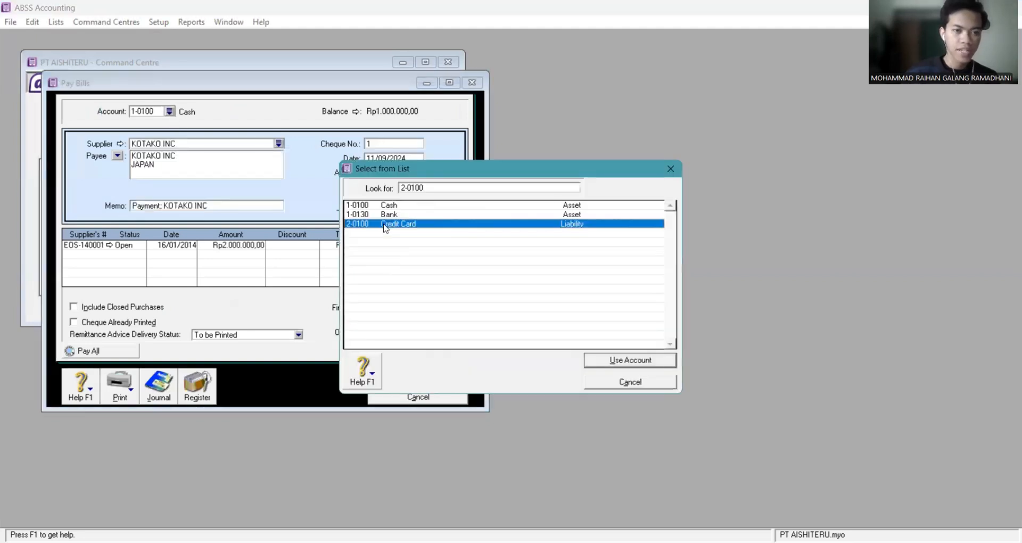
{"action": "key", "text": "Return"}
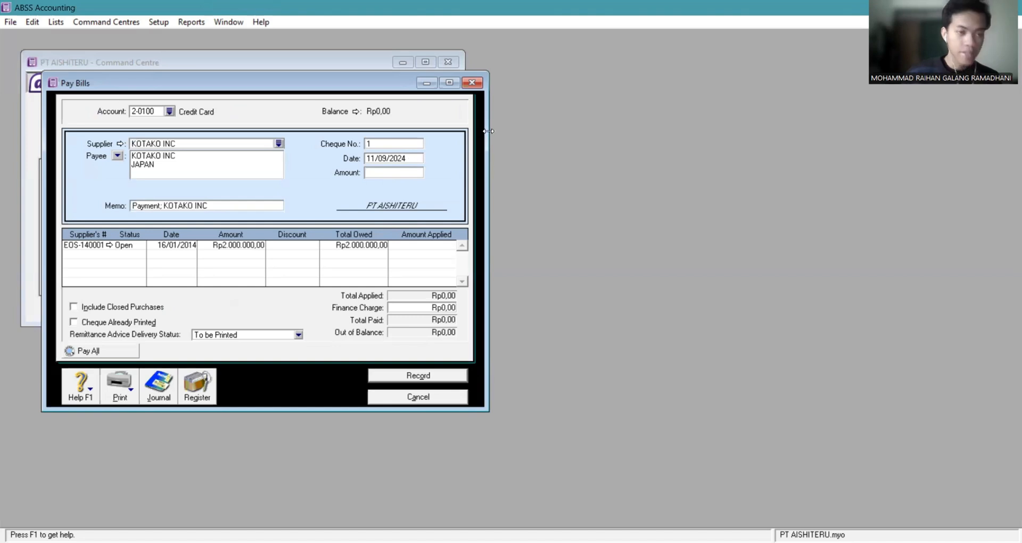
Set the cheque number of the KOTAKO INC bill payment to D-140001.
{"action": "left_click", "coordinate": [393, 145]}
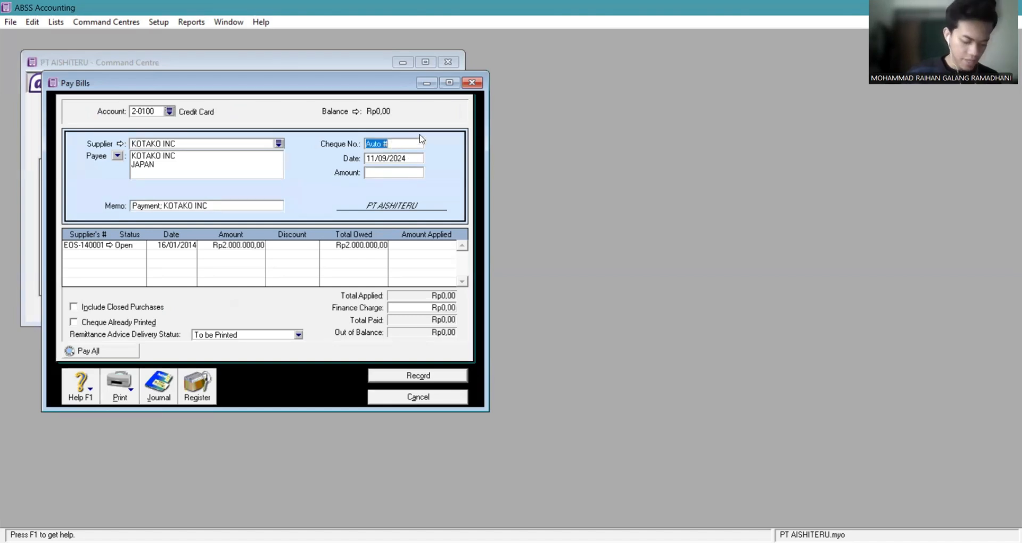
{"action": "type", "text": "D"}
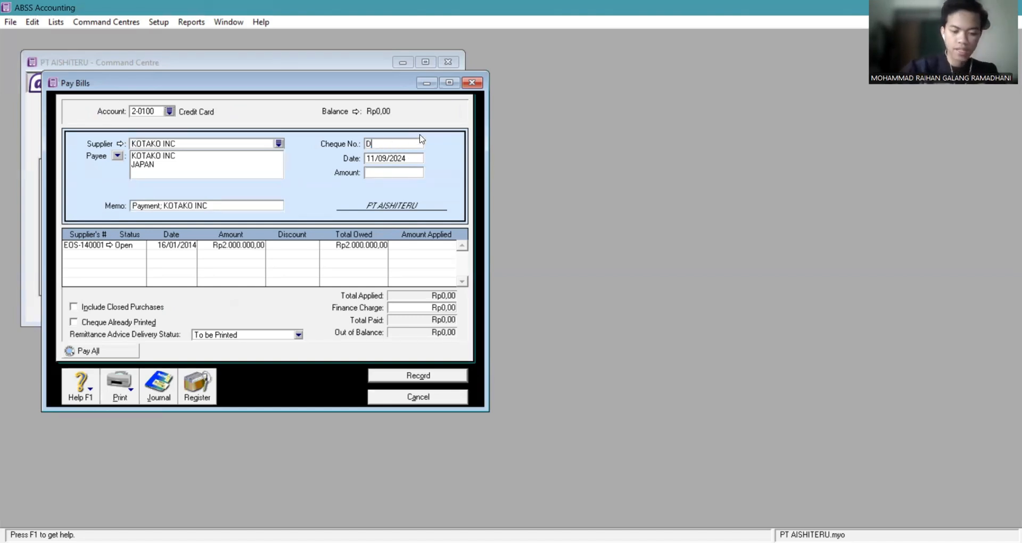
{"action": "type", "text": "-"}
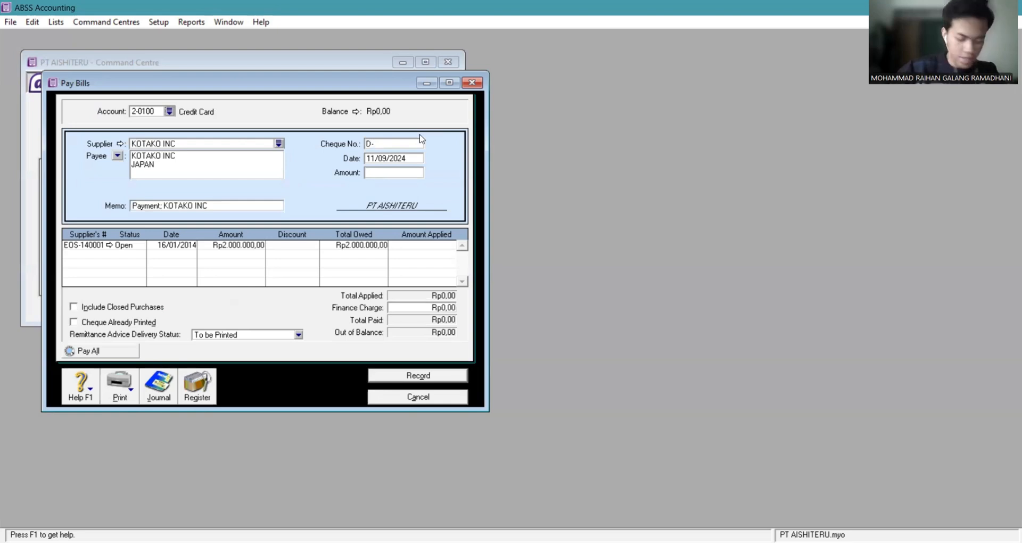
{"action": "type", "text": "14"}
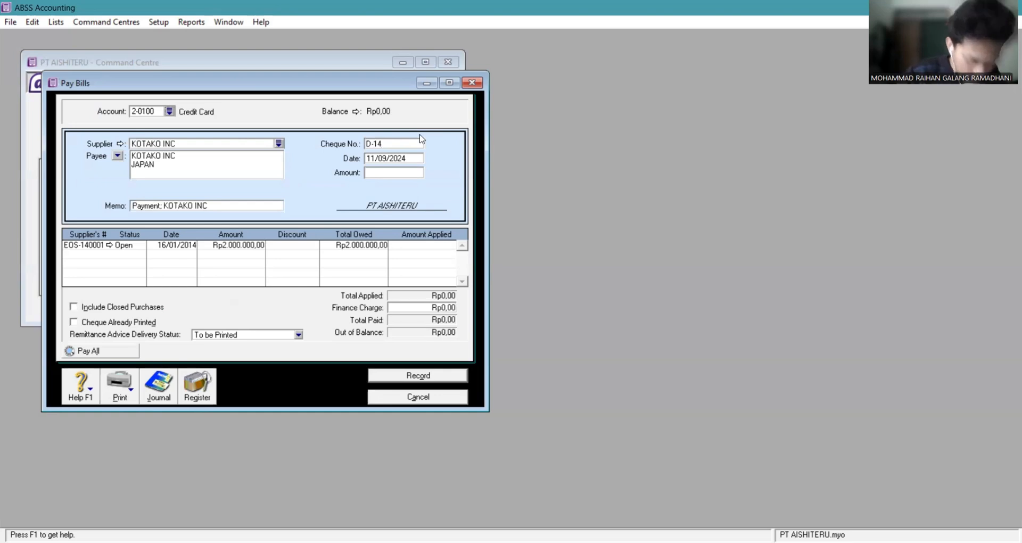
{"action": "type", "text": "000"}
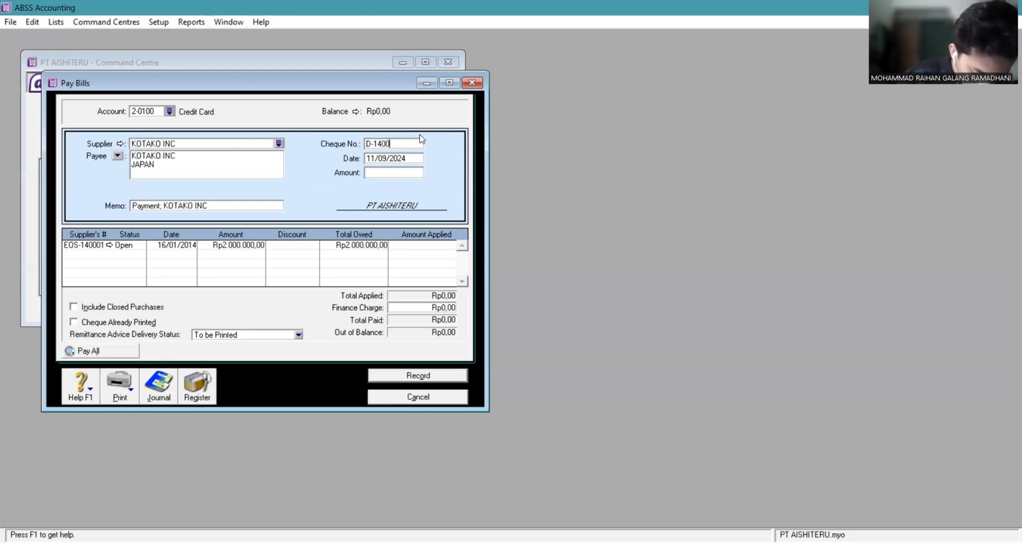
{"action": "type", "text": "1"}
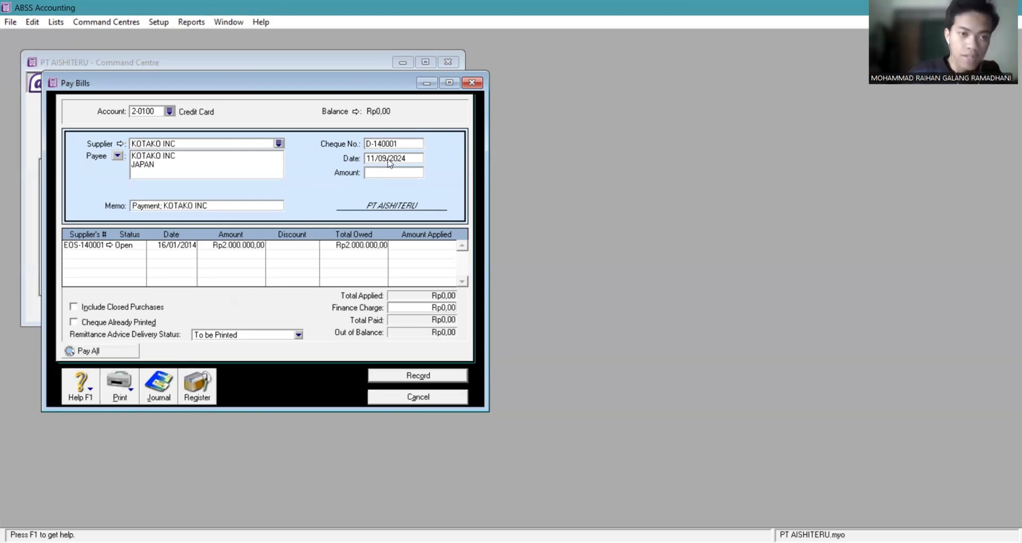
Set the date of the KOTAKO INC bill payment to 18/01/2014.
{"action": "key", "text": "Tab"}
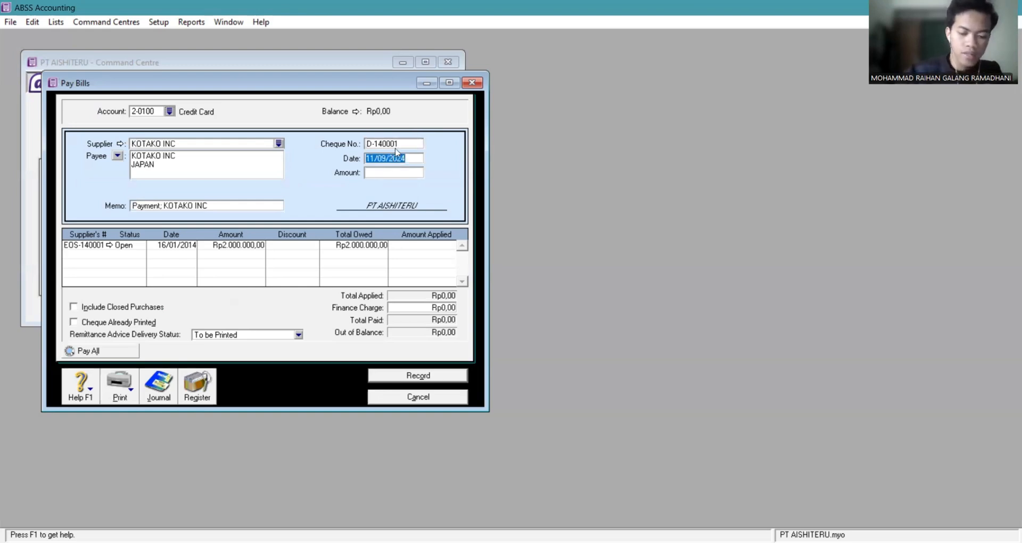
{"action": "key", "text": "BackSpace"}
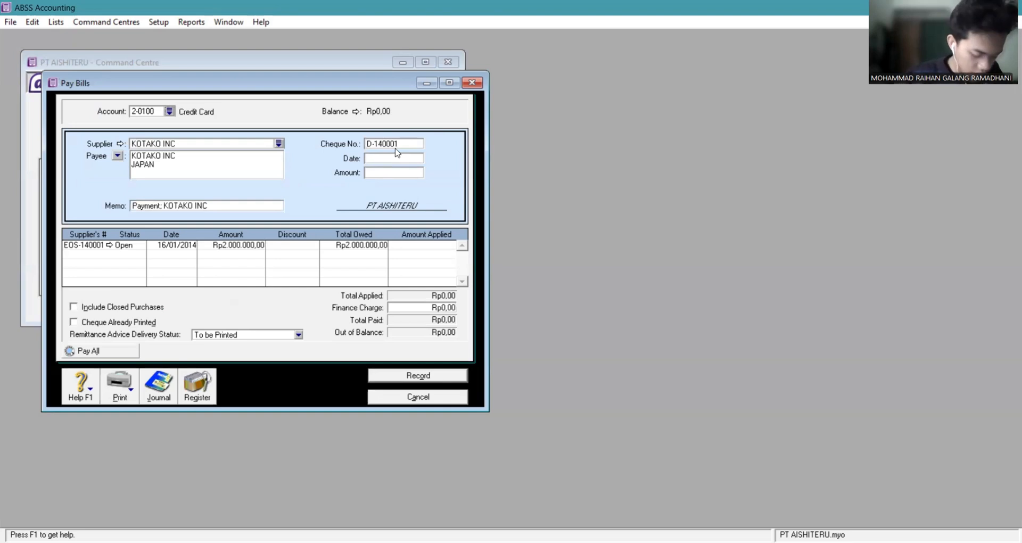
{"action": "type", "text": "18"}
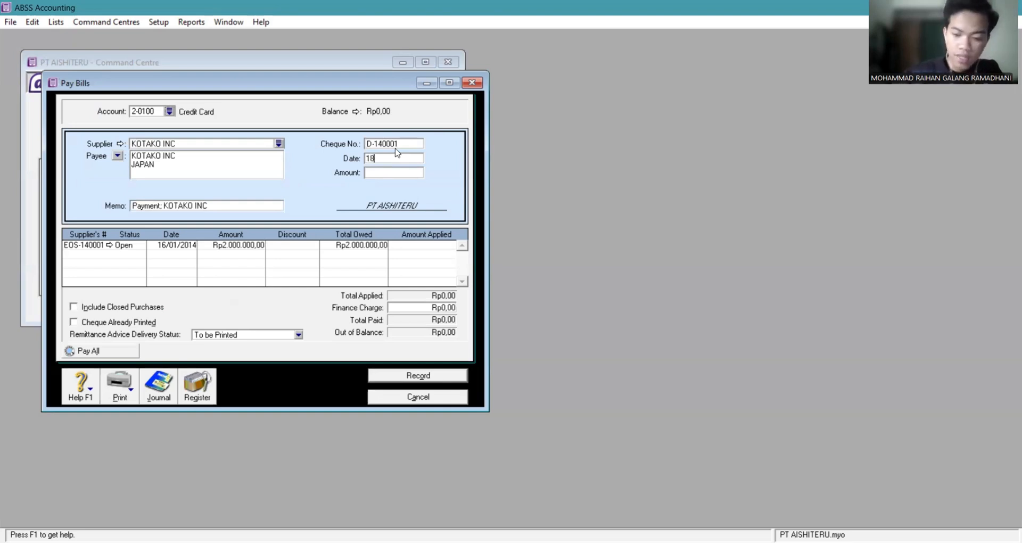
{"action": "type", "text": "/"}
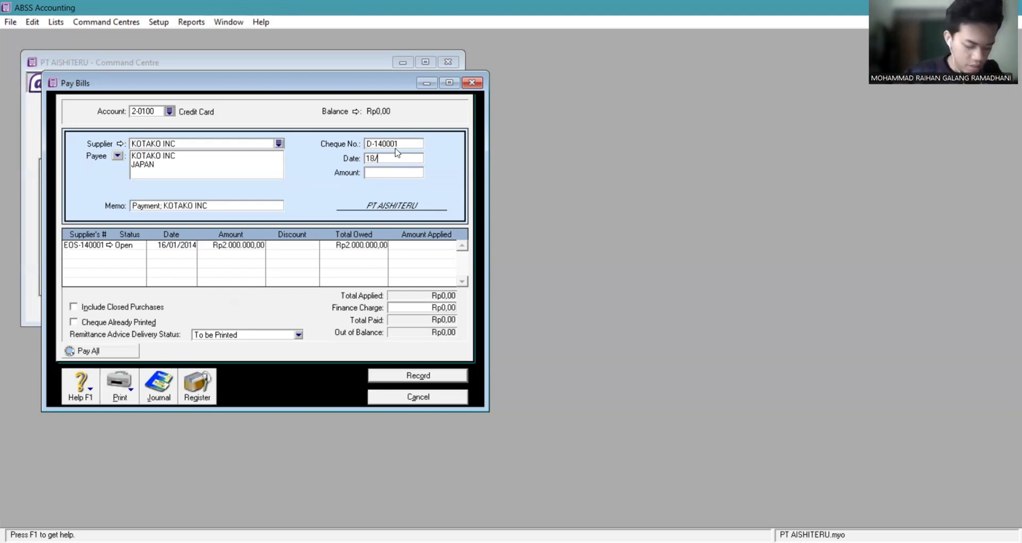
{"action": "type", "text": "01/"}
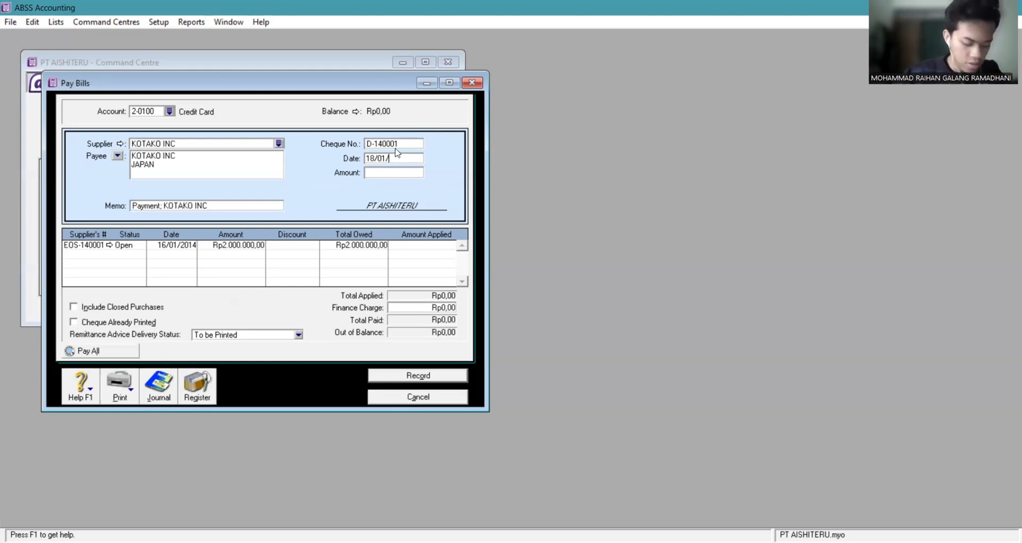
{"action": "type", "text": "201"}
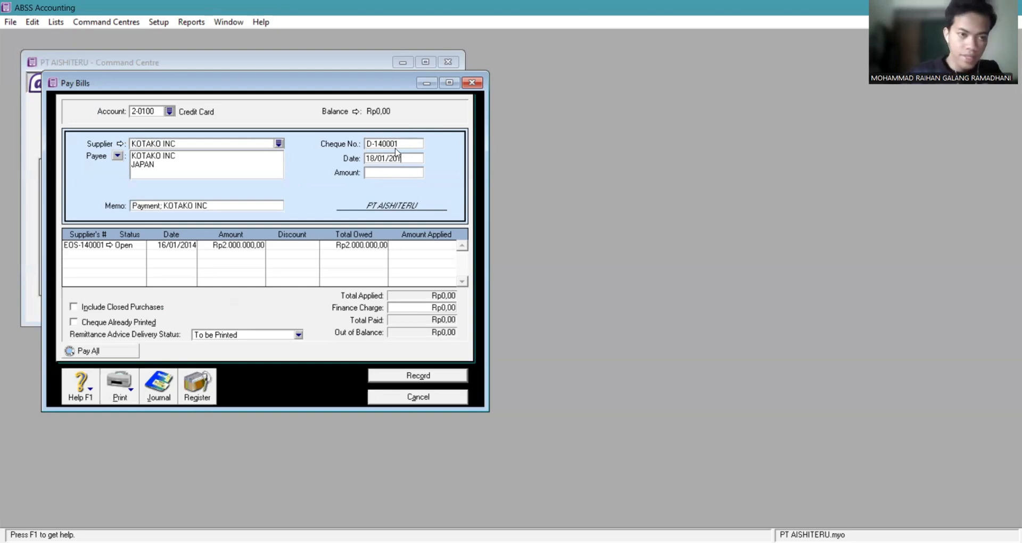
{"action": "type", "text": "4"}
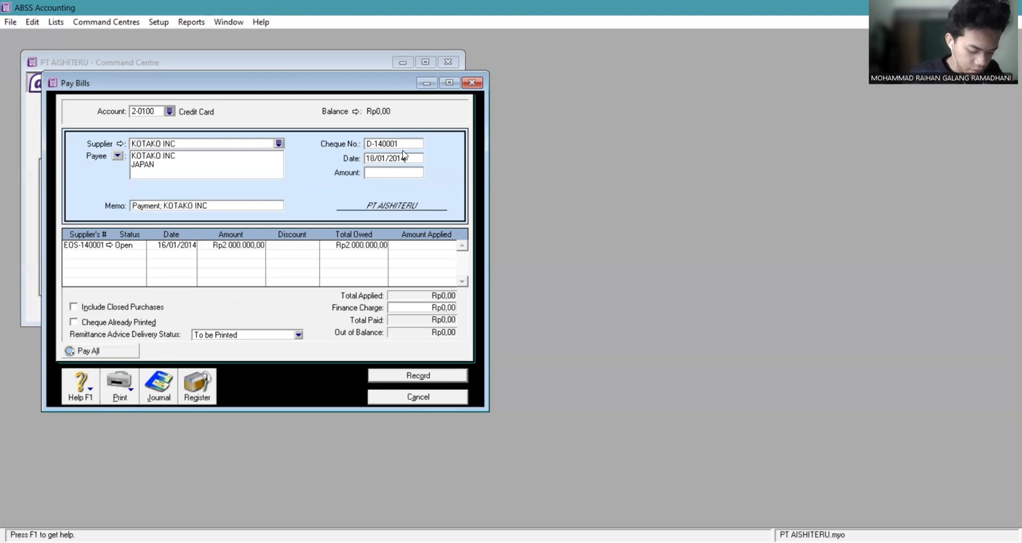
Apply a payment amount of Rp2.000.000,00 to the open KOTAKO INC purchase of 16/01/2014 and record the payment.
{"action": "left_click", "coordinate": [392, 172]}
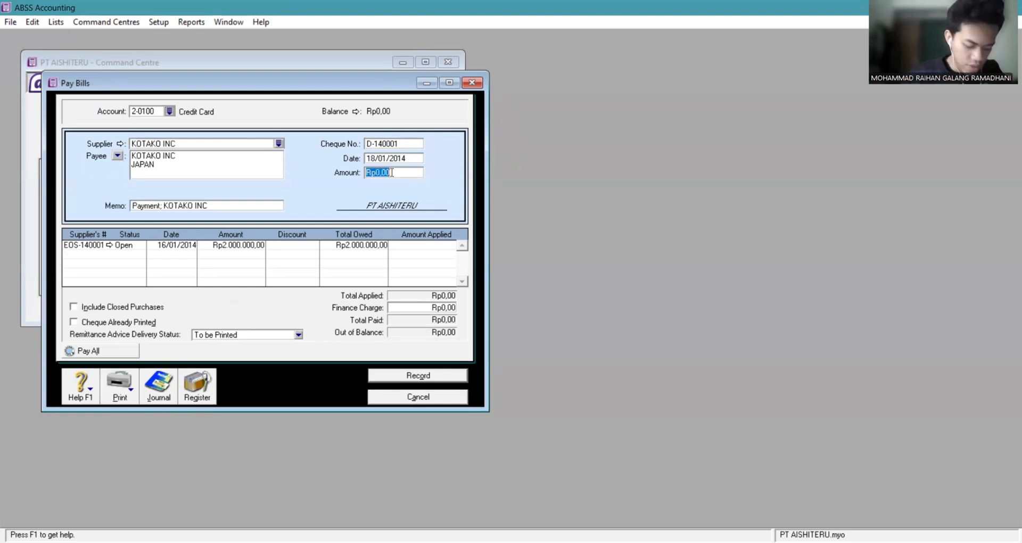
{"action": "type", "text": "2000000"}
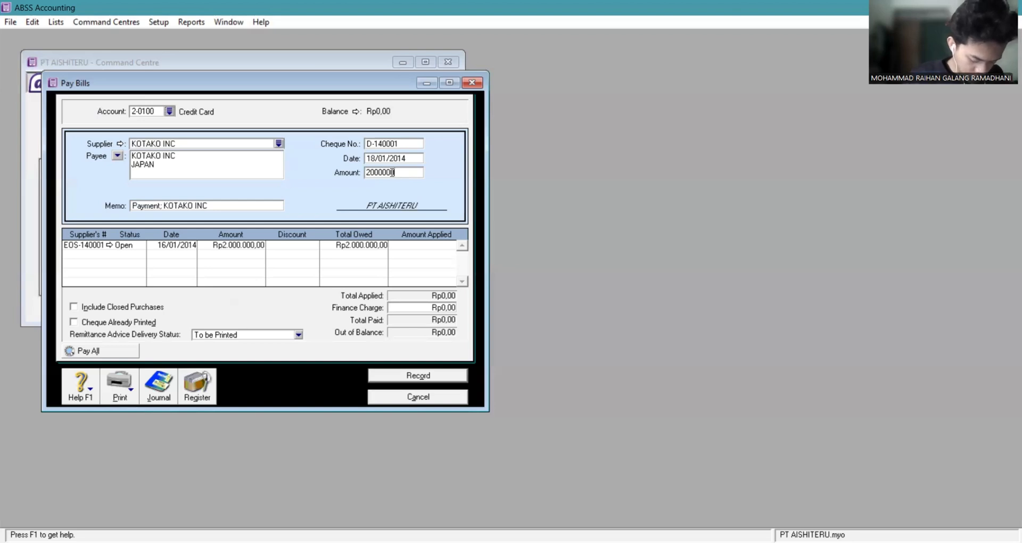
{"action": "left_click", "coordinate": [437, 247]}
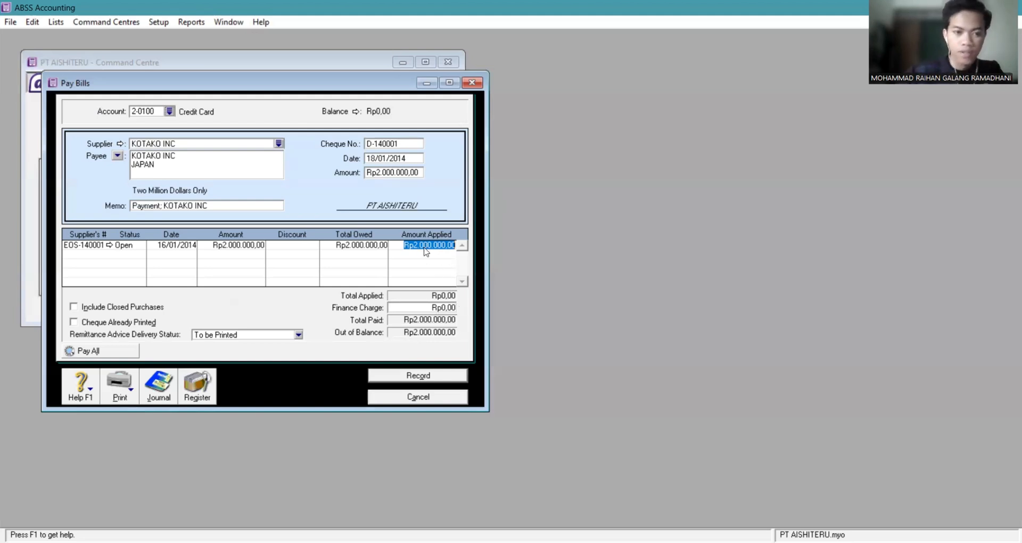
{"action": "key", "text": "Tab"}
{"action": "key", "text": "Tab"}
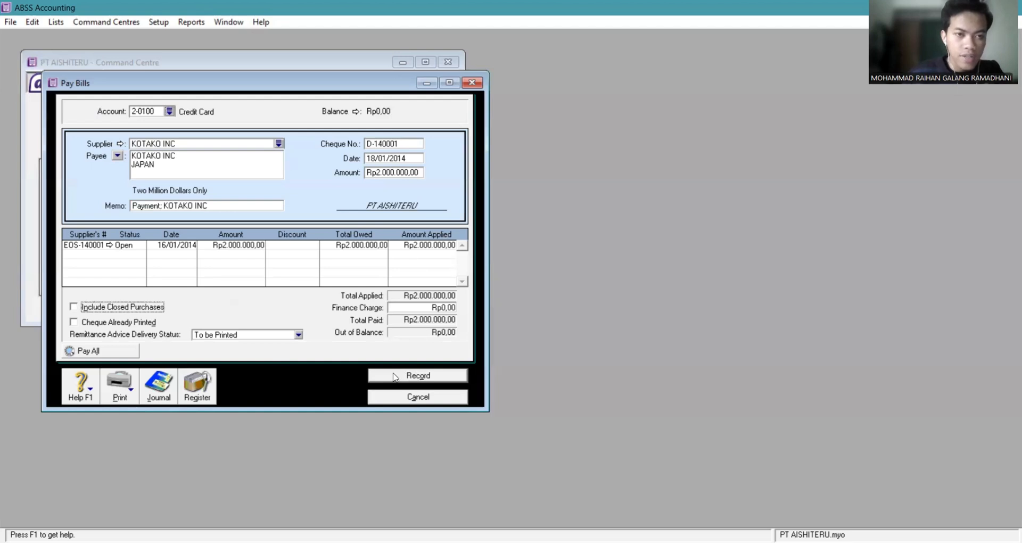
{"action": "left_click", "coordinate": [427, 377]}
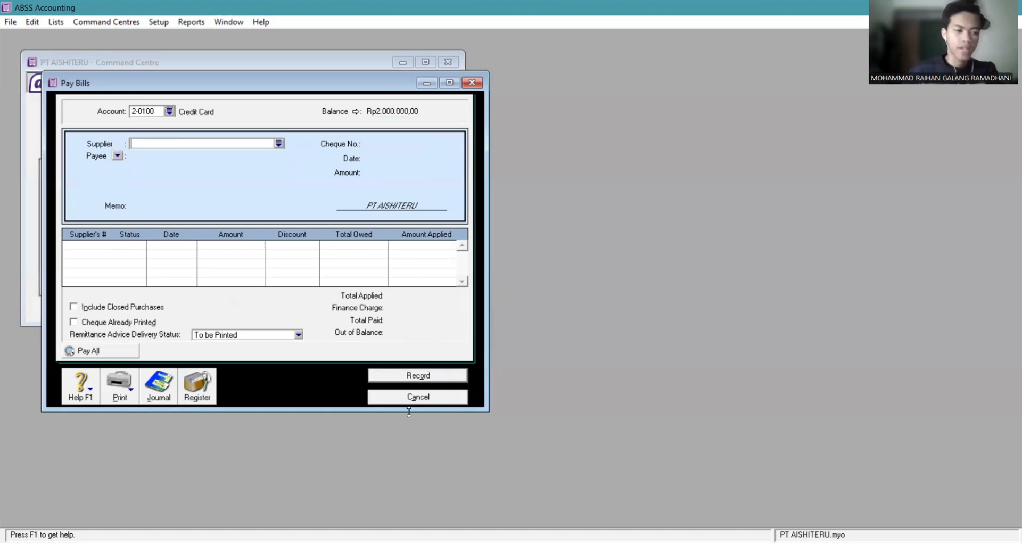
Review the disbursement entries dated 01/01/2014 to 11/09/2024 in the Transaction Journal, and close the journal and the bill payment form.
{"action": "left_click", "coordinate": [163, 384]}
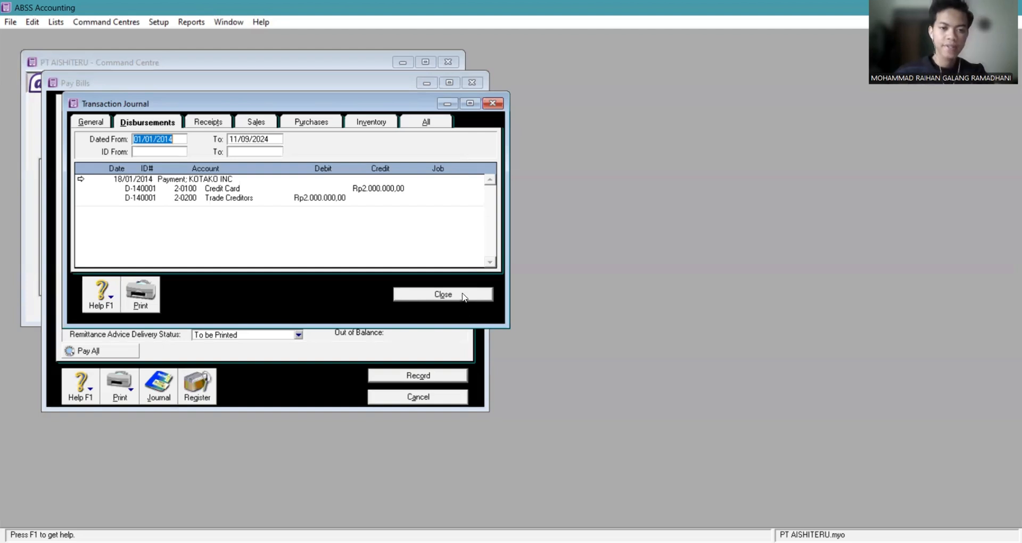
{"action": "left_click", "coordinate": [463, 295]}
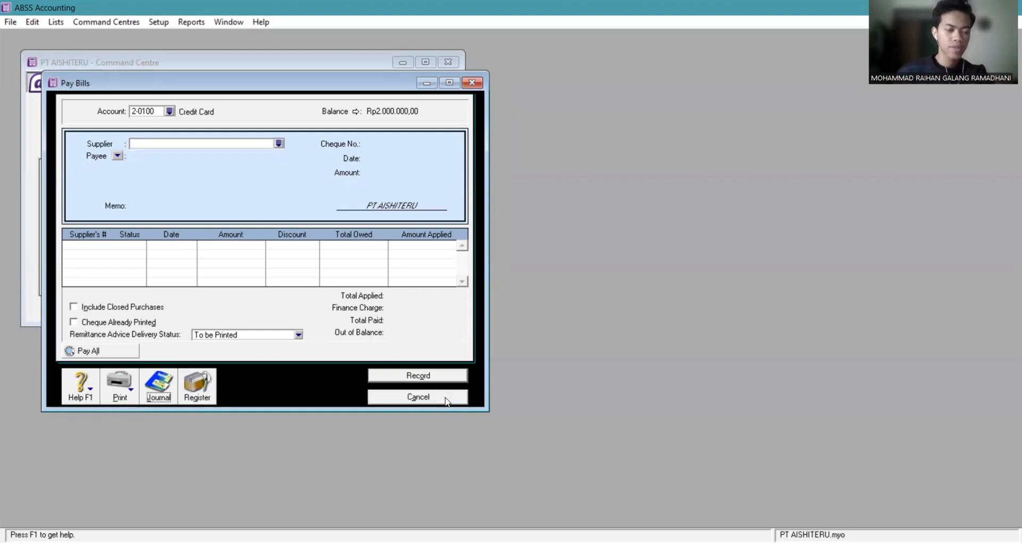
{"action": "left_click", "coordinate": [447, 400]}
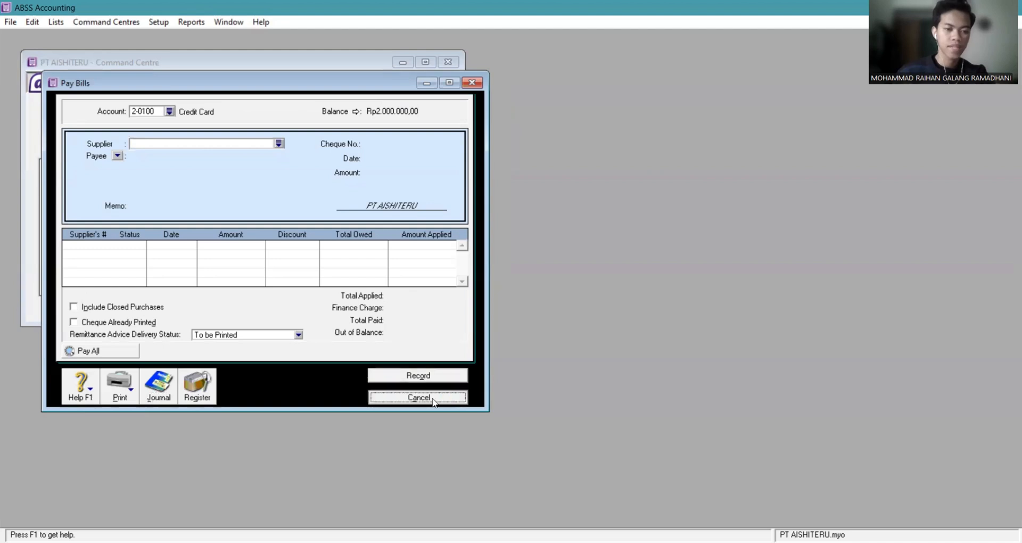